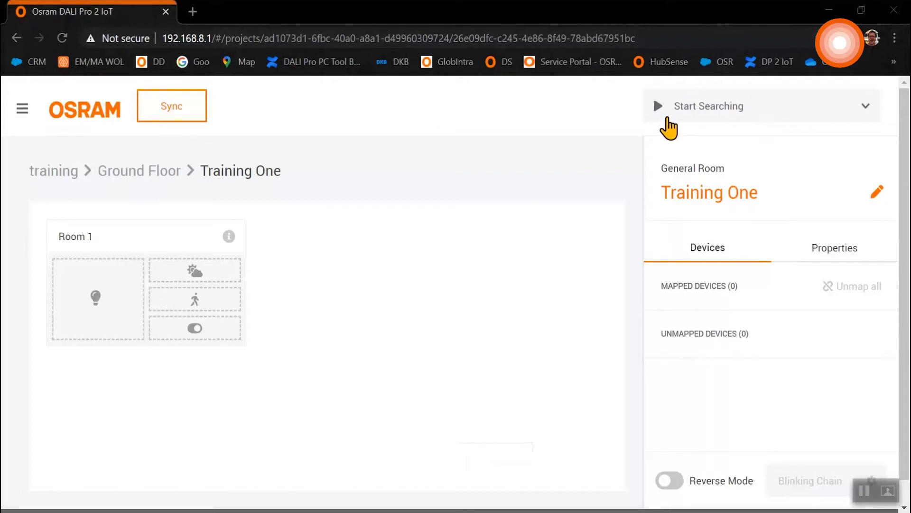
Search for devices and review the 30 found: 8 luminaires, 3 light sensors, 16 buttons, 3 presence sensors
click(668, 120)
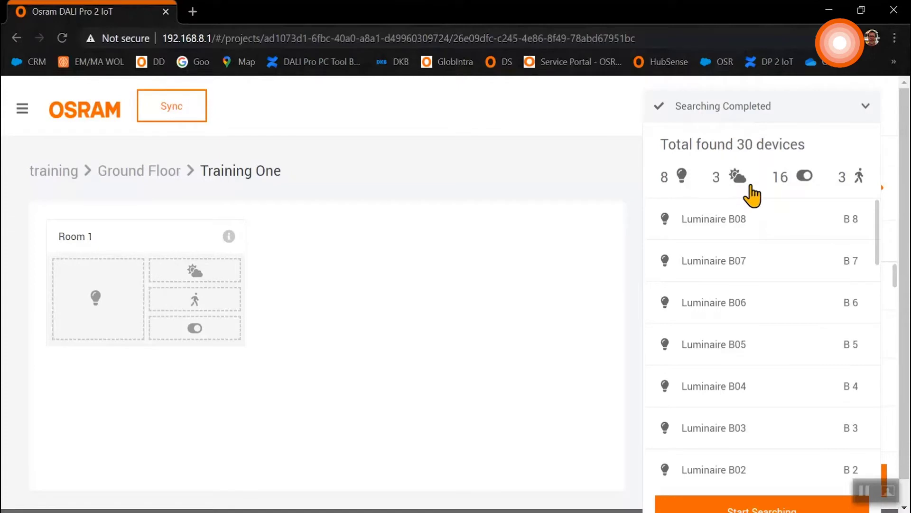
scroll(773, 394, down, 15)
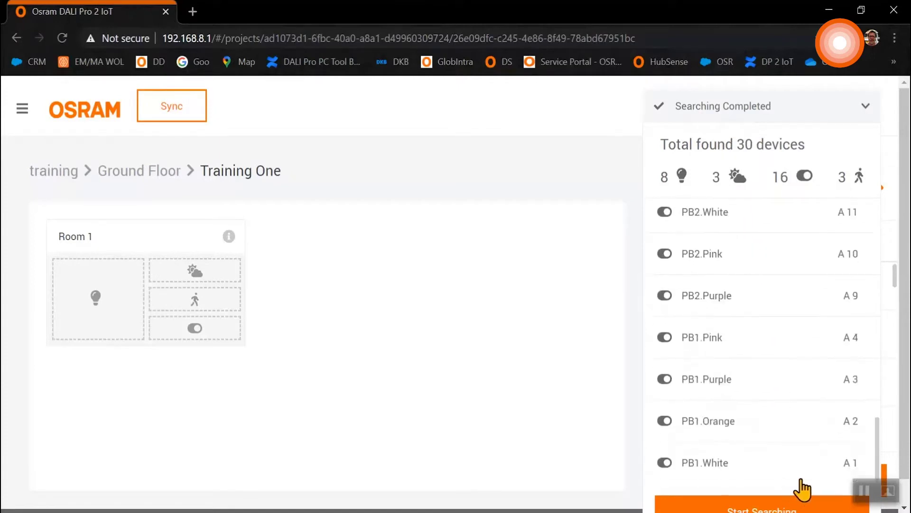
scroll(801, 489, down, 1)
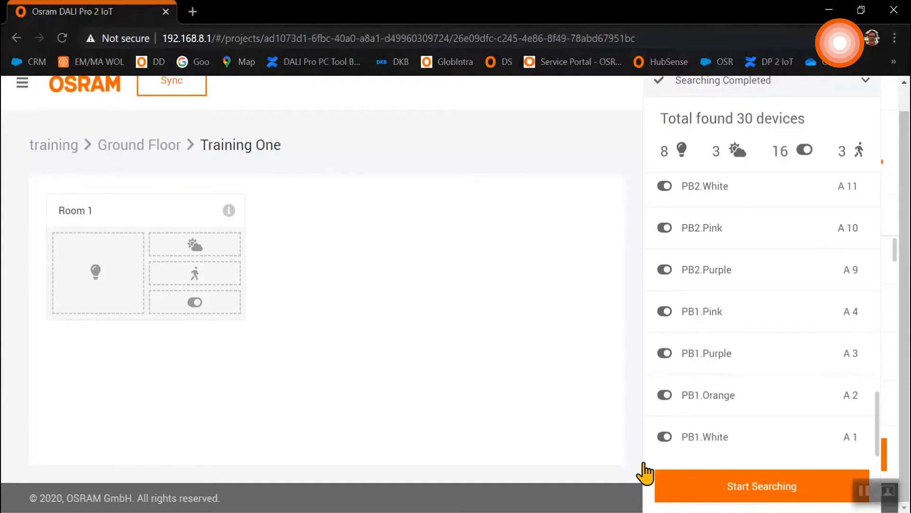
scroll(795, 412, up, 2)
scroll(795, 411, up, 1)
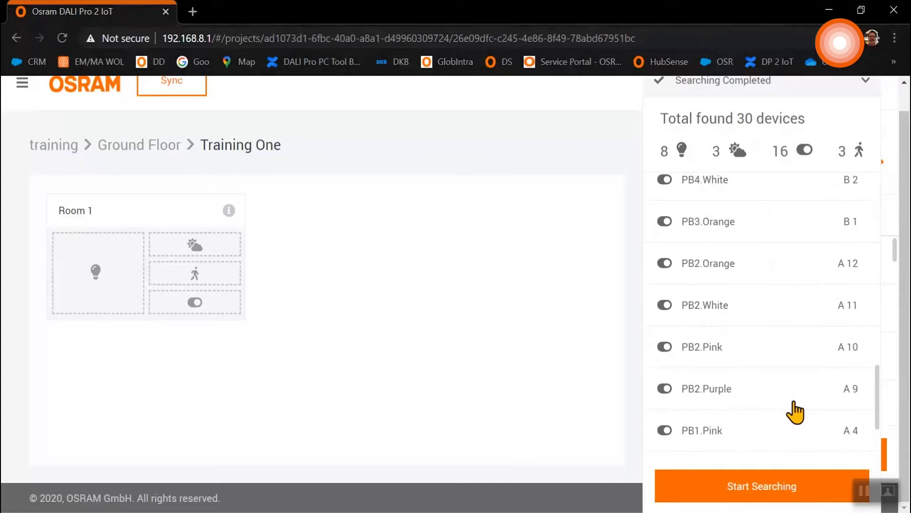
scroll(823, 474, up, 1)
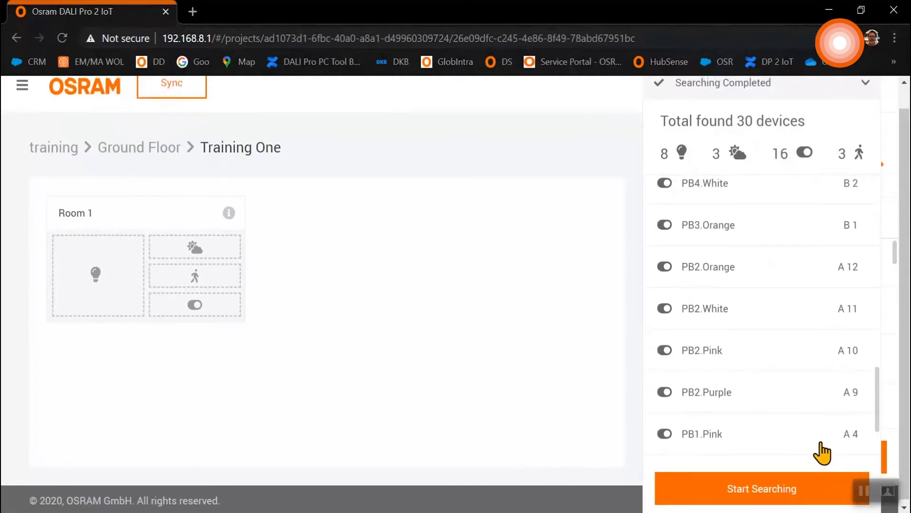
scroll(807, 435, down, 3)
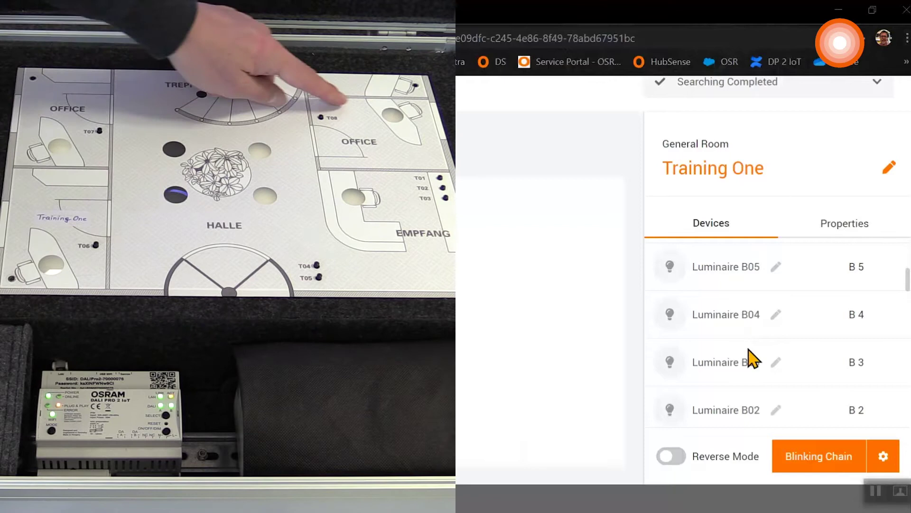
Blink the luminaires in sequence, then stop and identify Luminaire B04 on the demo board
click(820, 456)
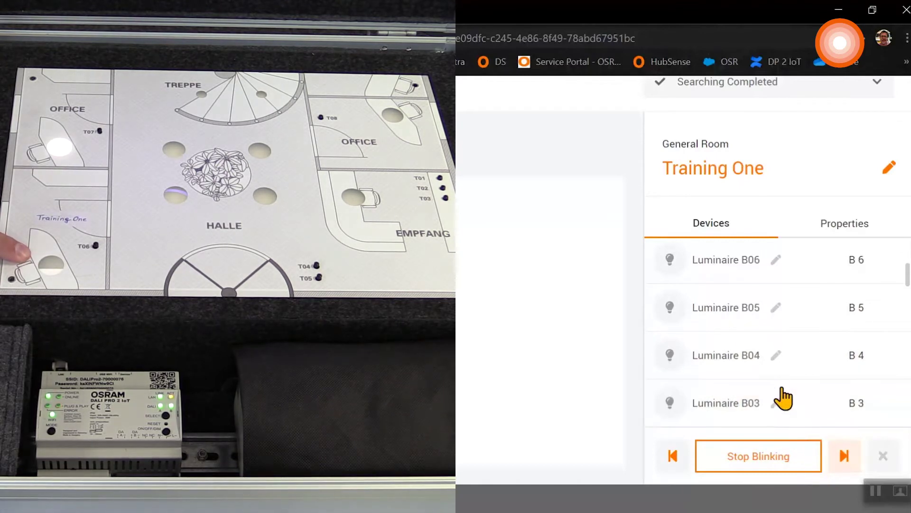
click(671, 312)
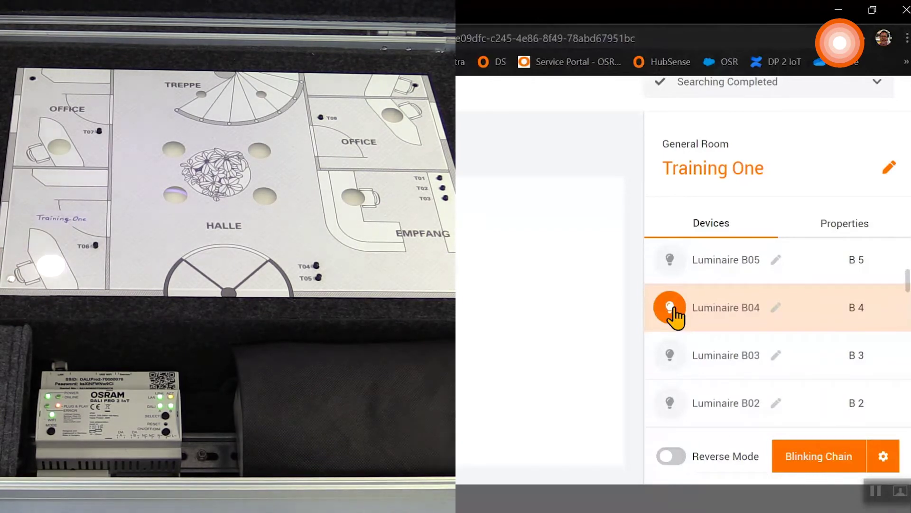
Drag Luminaire B04 onto Room 1 and create it as a room luminaire
drag(674, 314, 287, 224)
drag(602, 222, 420, 223)
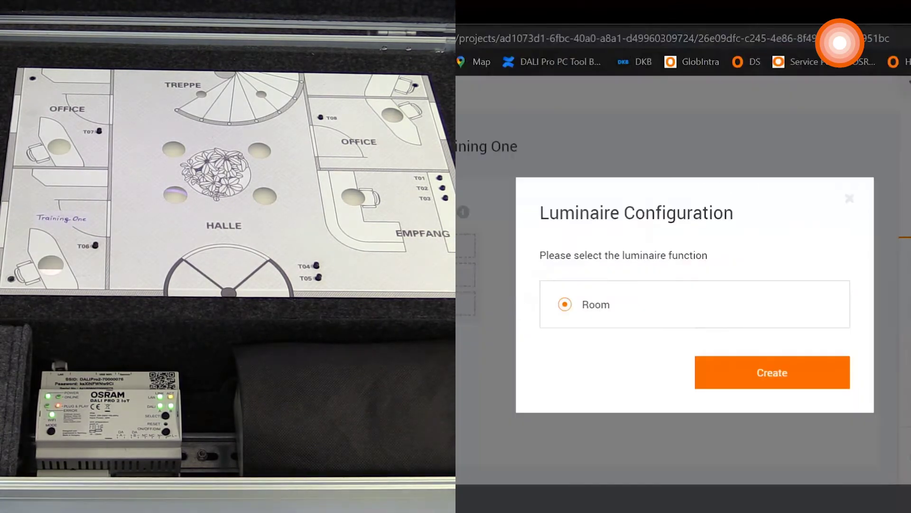
click(783, 377)
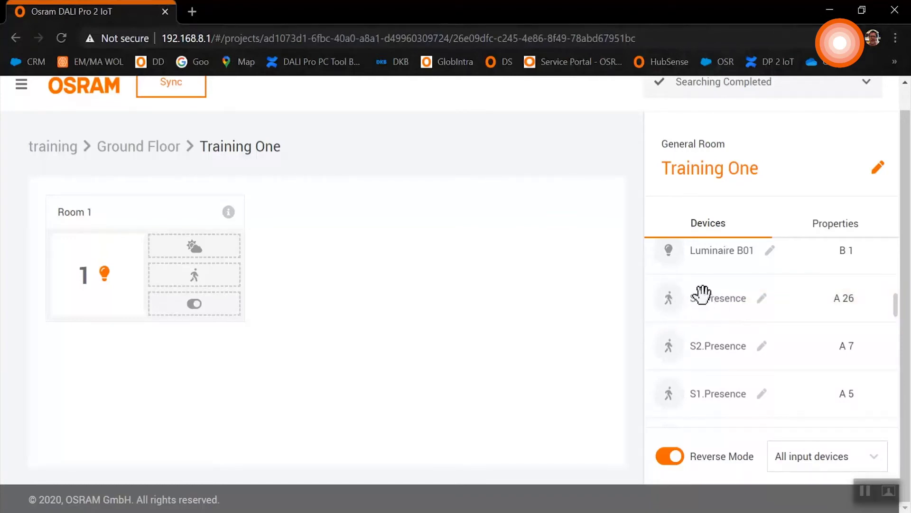
Map the S3.Presence and S3.Light sensors (A 26, A 31) into Room 1
drag(704, 298, 185, 270)
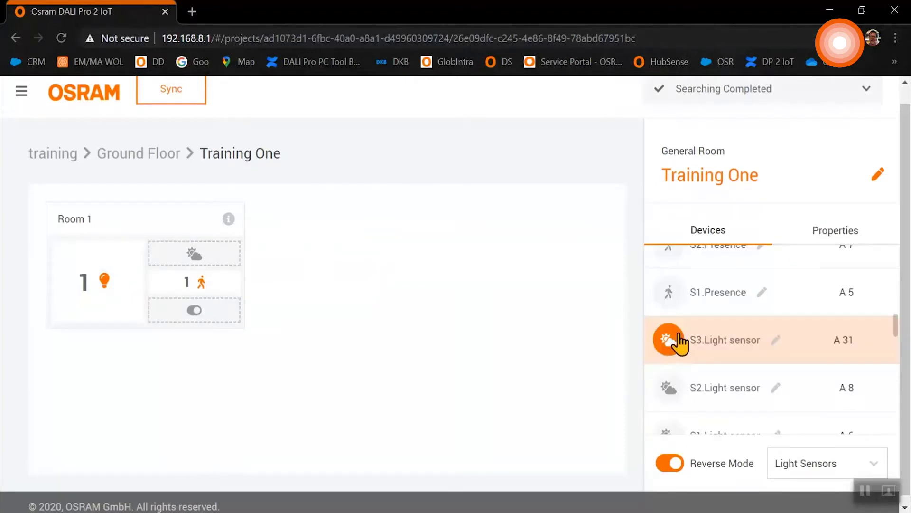
drag(680, 341, 209, 273)
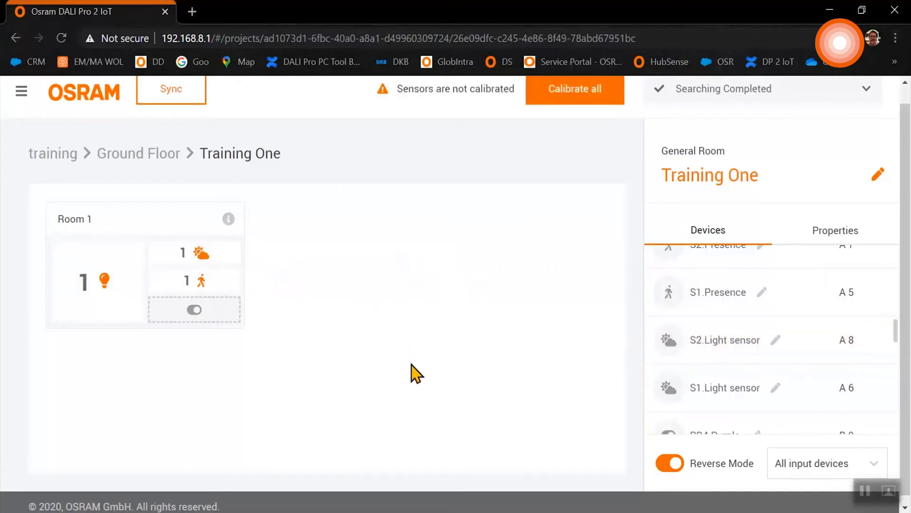
Map push button PB4.Purple (B 8) to Room 1 and switch Reverse Mode off
scroll(716, 427, down, 1)
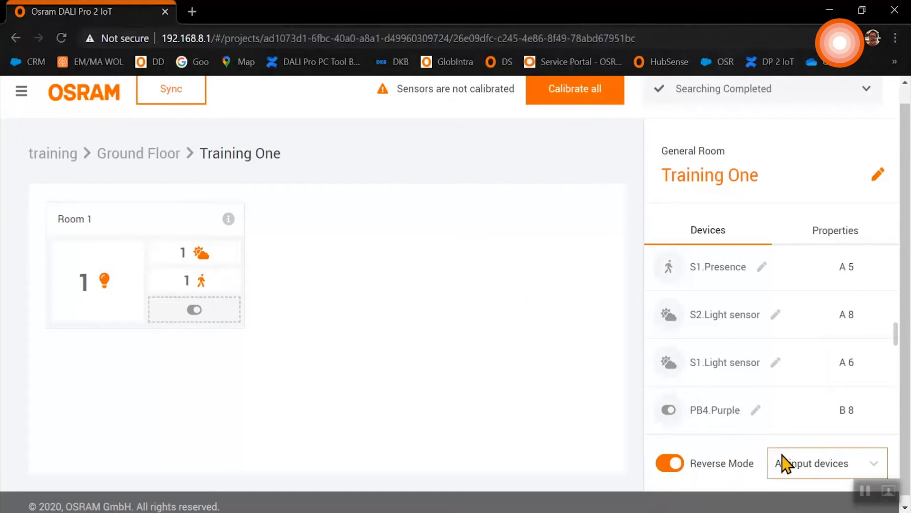
scroll(763, 432, down, 3)
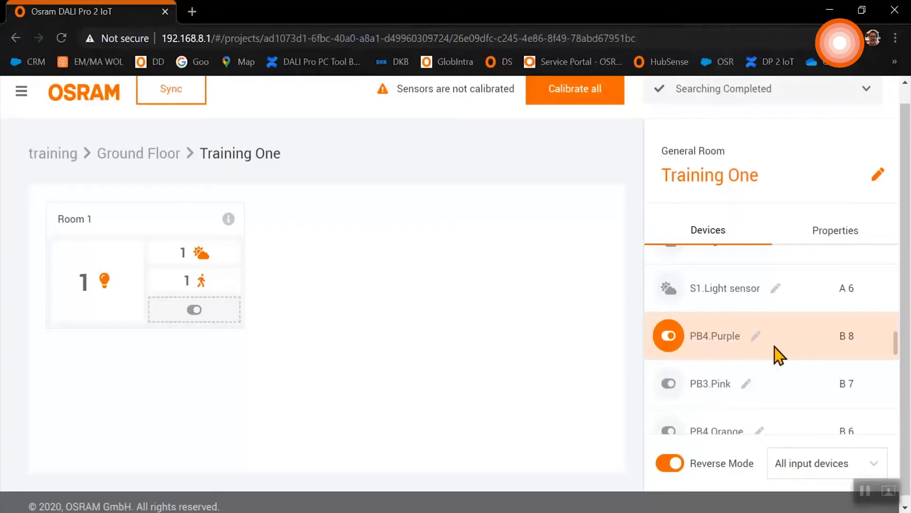
click(674, 336)
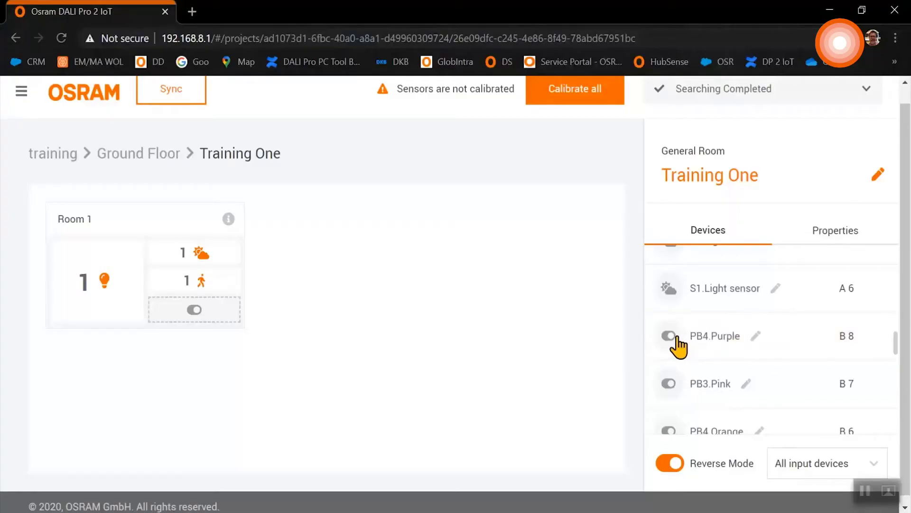
drag(671, 338, 203, 290)
click(560, 382)
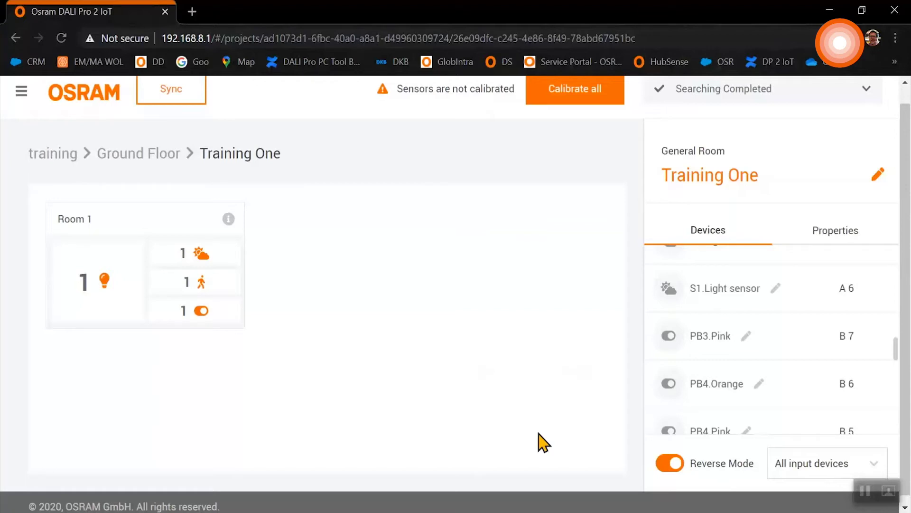
click(671, 469)
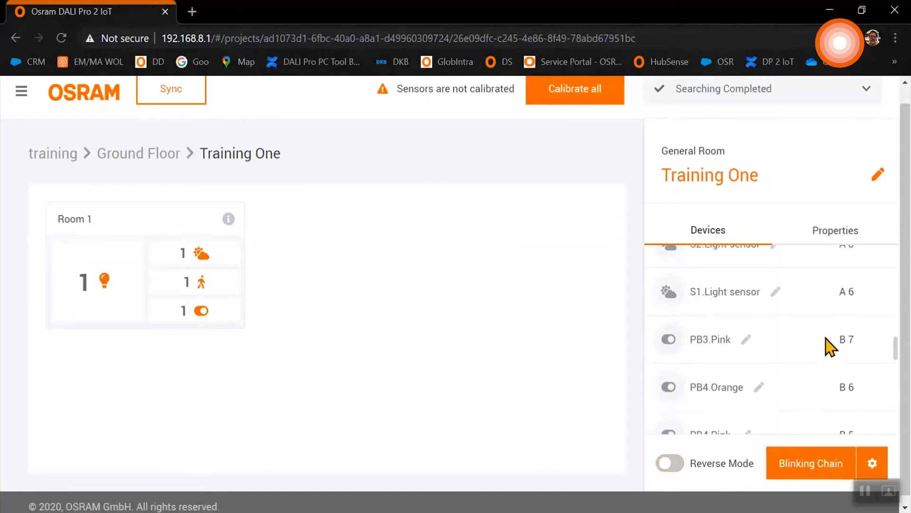
scroll(829, 346, up, 10)
scroll(864, 299, up, 1)
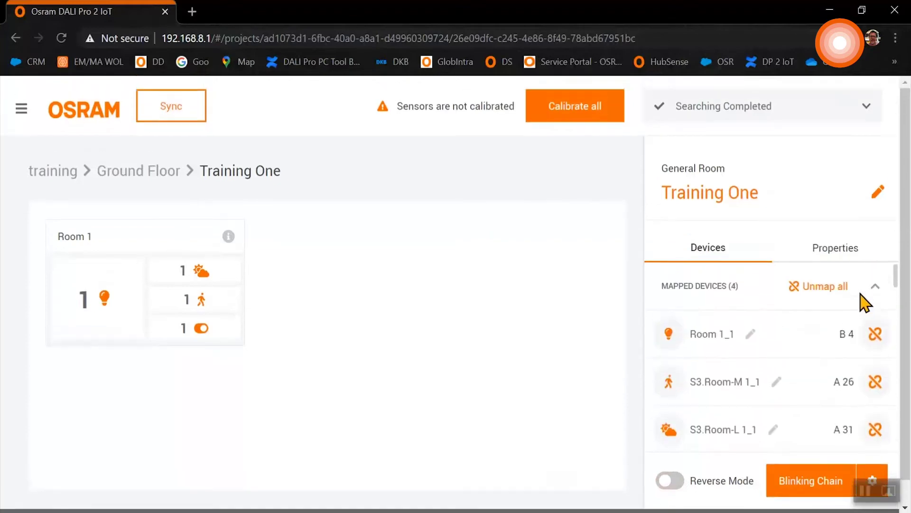
scroll(899, 293, down, 1)
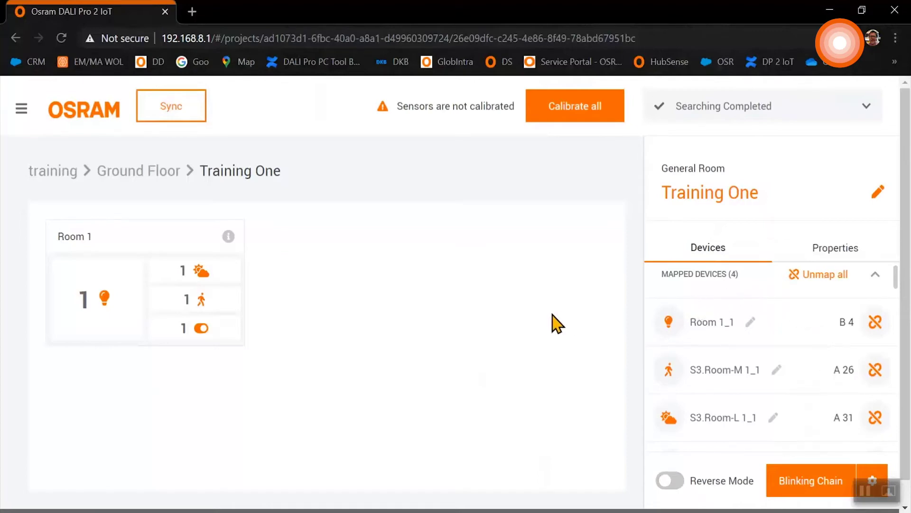
scroll(712, 285, down, 2)
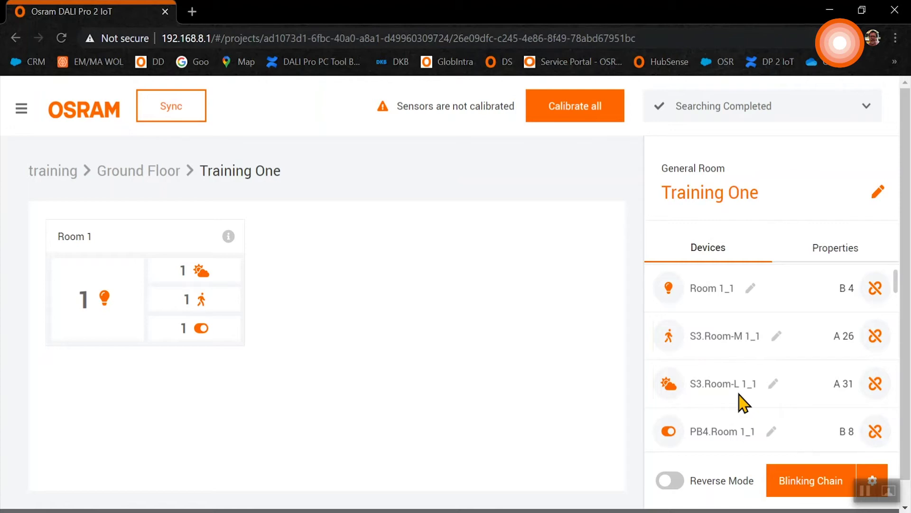
click(774, 396)
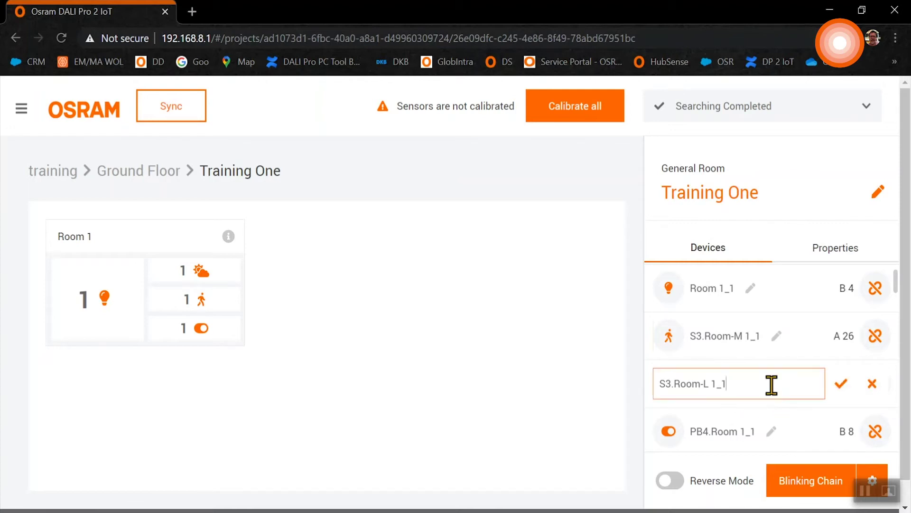
click(842, 383)
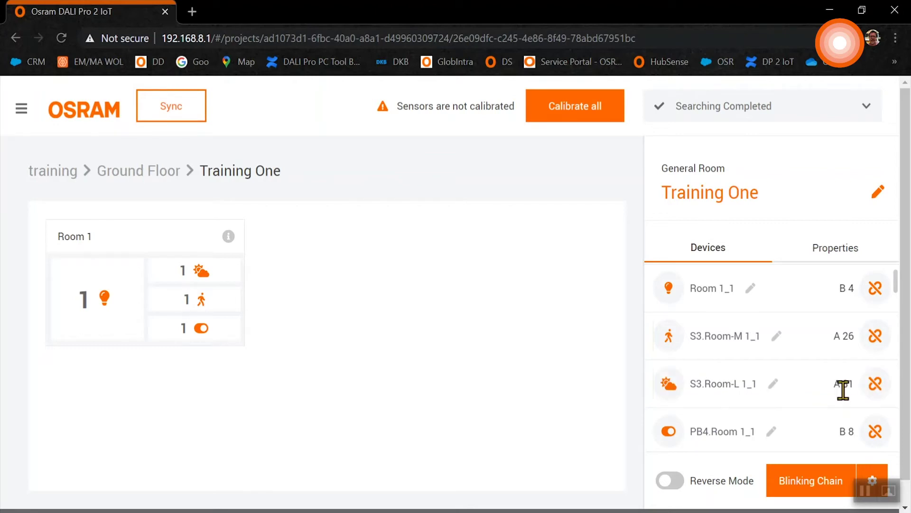
click(876, 385)
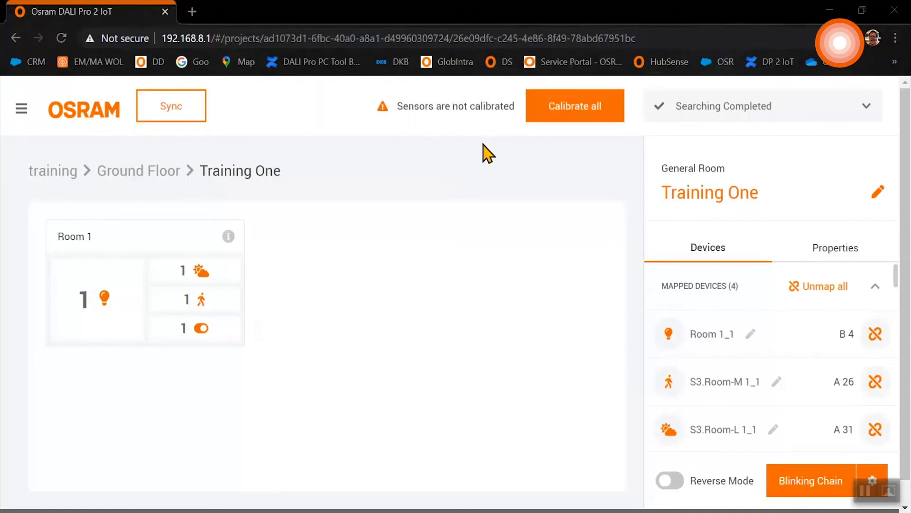
Calibrate all of Room 1's sensors and let the calibration finish
click(587, 121)
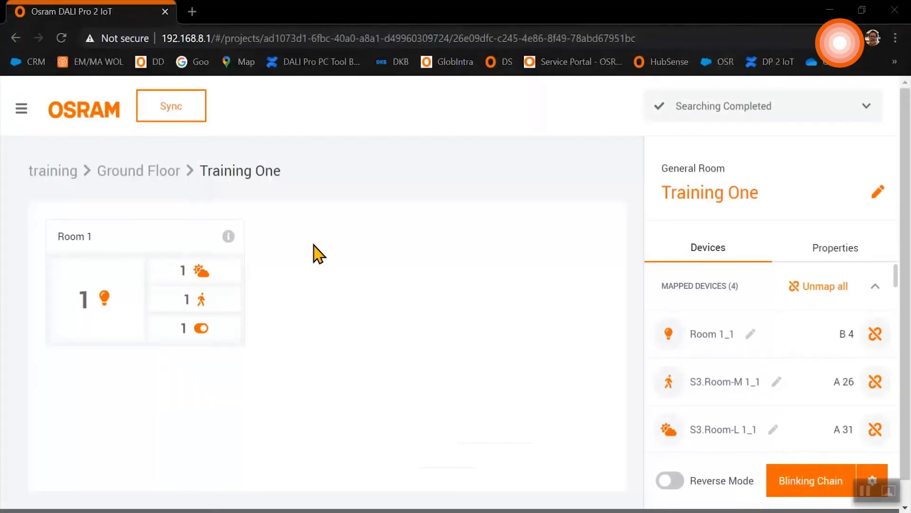
Open Room 1's Properties and start editing its 90 % regulation value
click(228, 237)
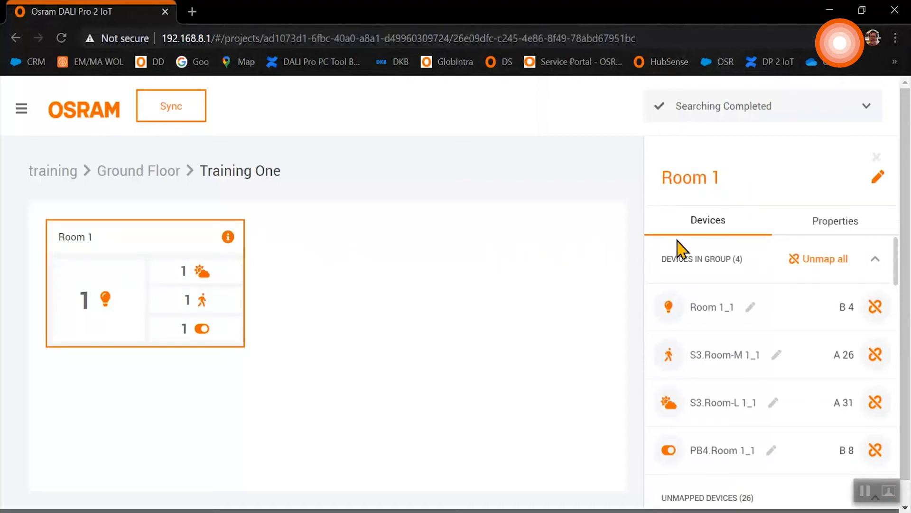
click(837, 233)
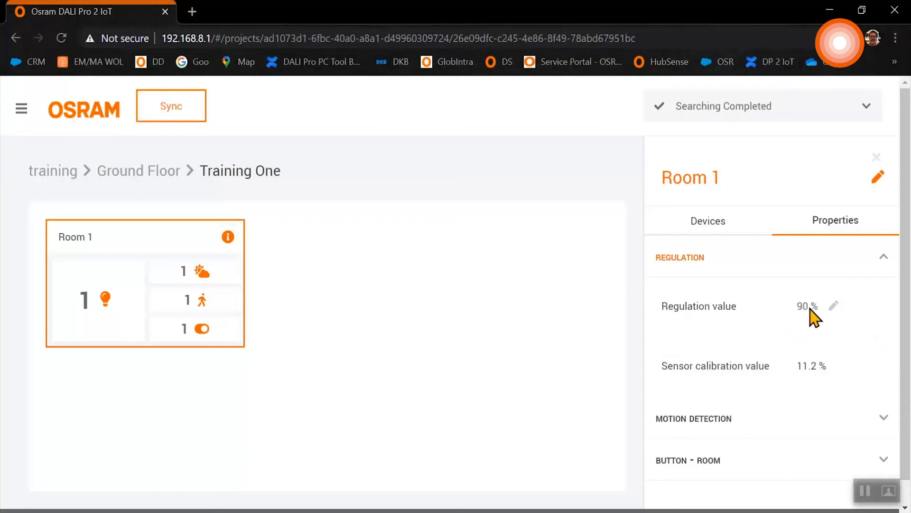
click(833, 307)
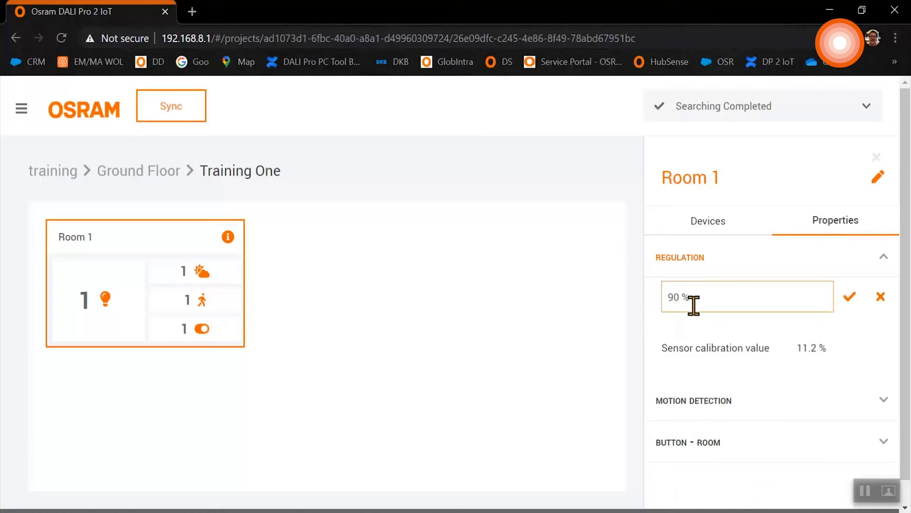
Confirm the edited regulation value and set Room 1's motion detection to Go to level 80 %
key(Return)
scroll(510, 455, down, 1)
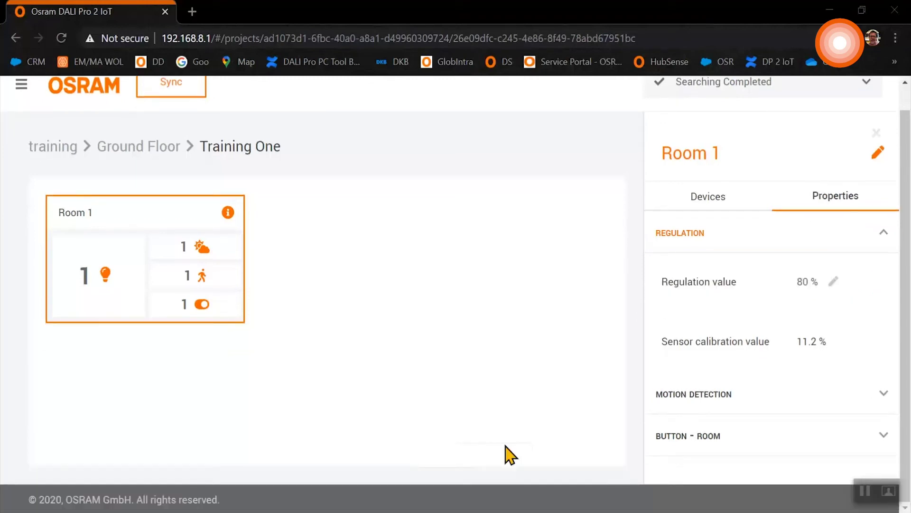
click(885, 397)
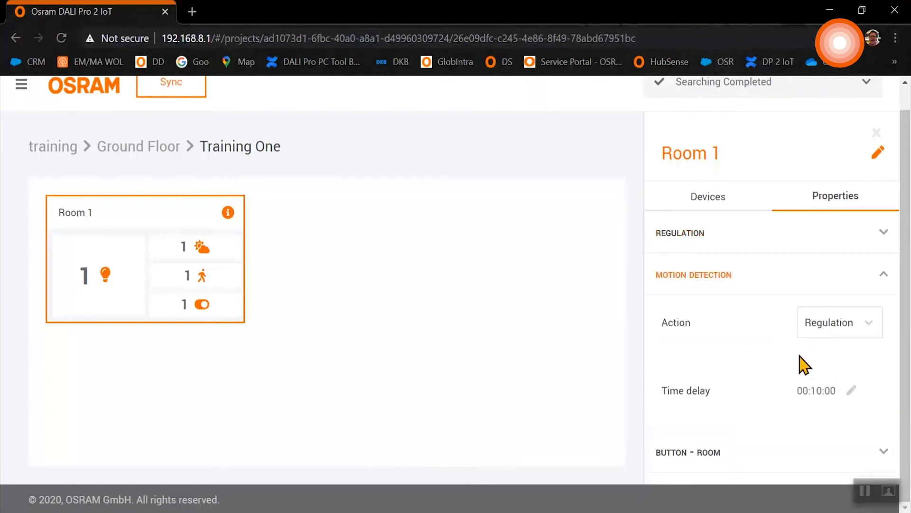
click(871, 328)
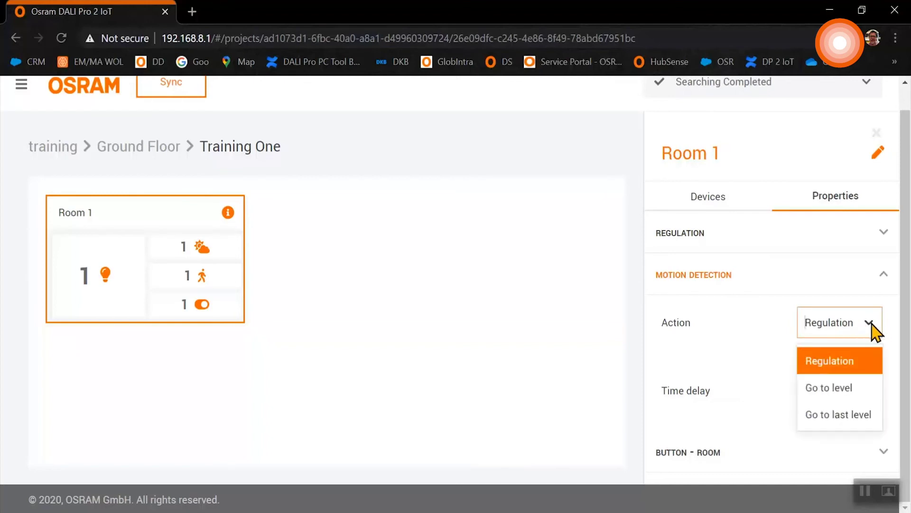
click(854, 388)
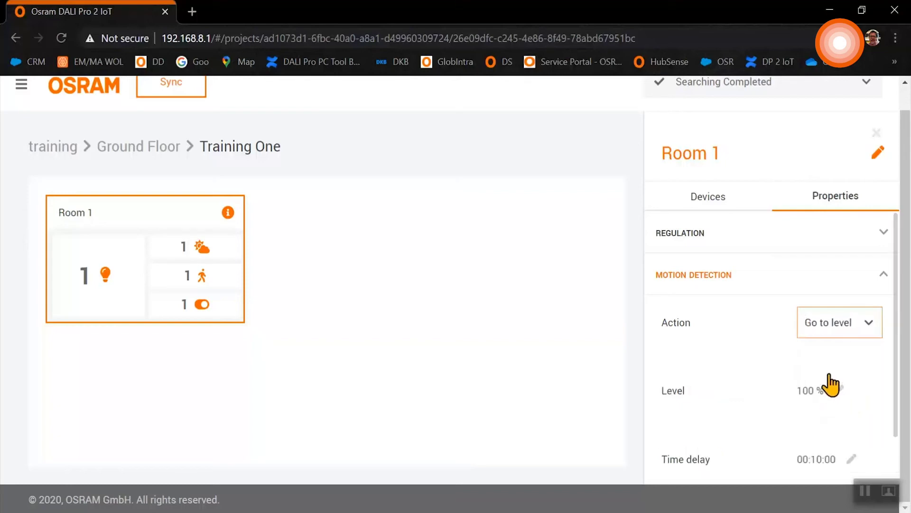
click(839, 393)
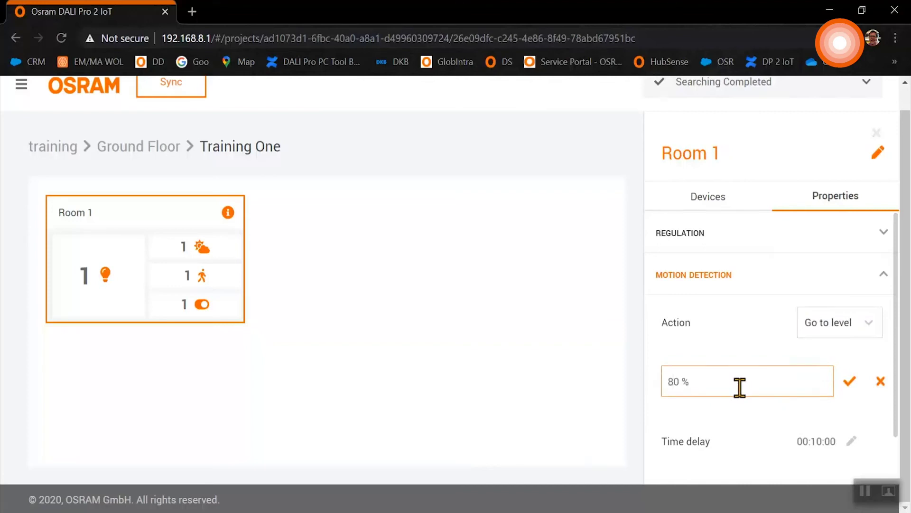
click(851, 383)
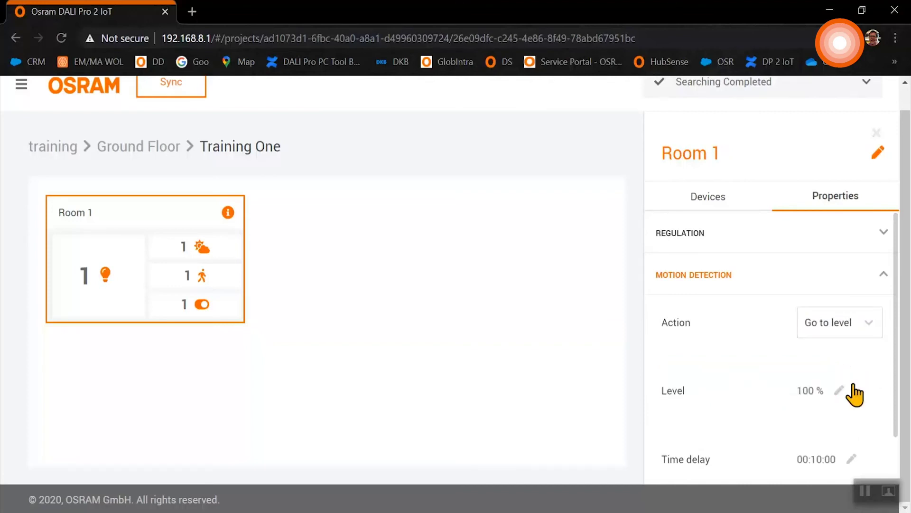
scroll(881, 378, down, 1)
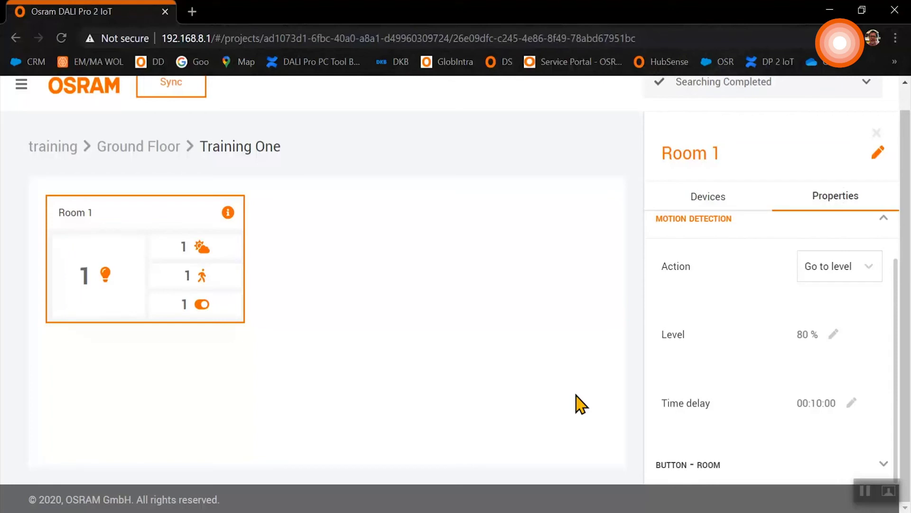
Set the room button's short push to Go to level 50 % and keep long push on Dimming
click(883, 464)
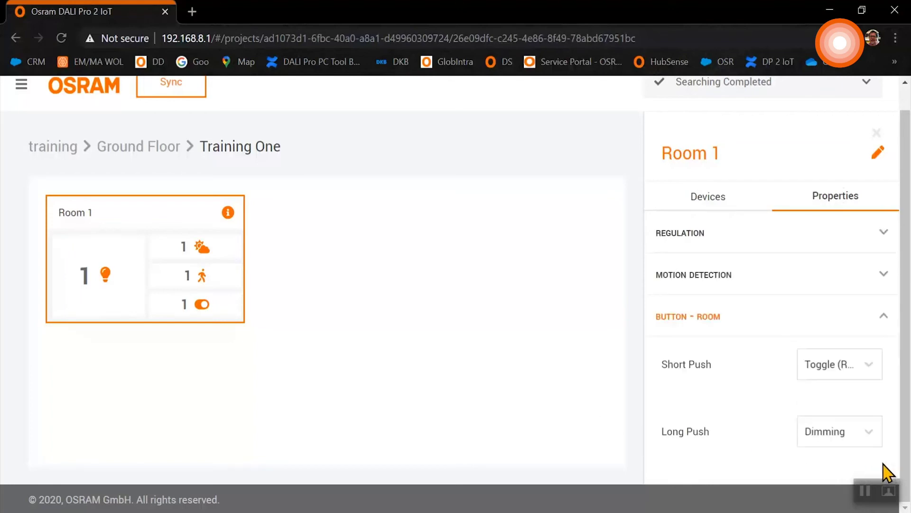
click(872, 373)
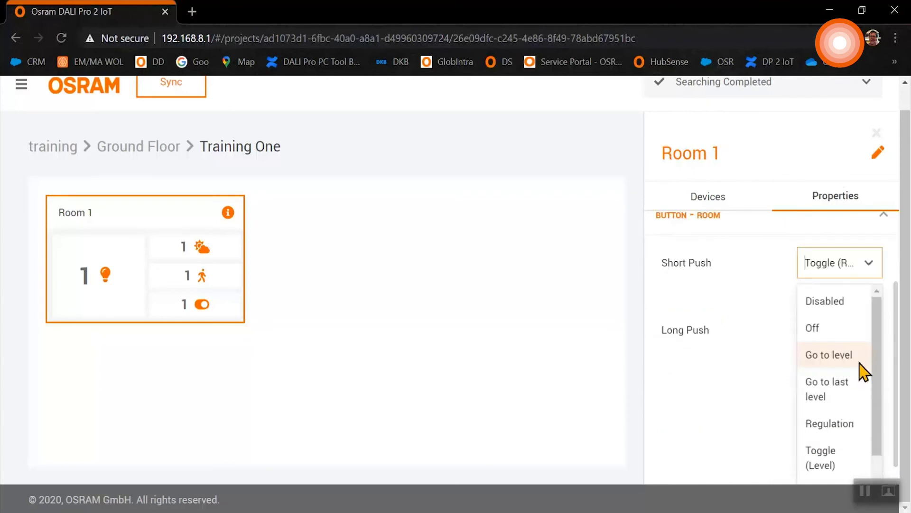
click(825, 370)
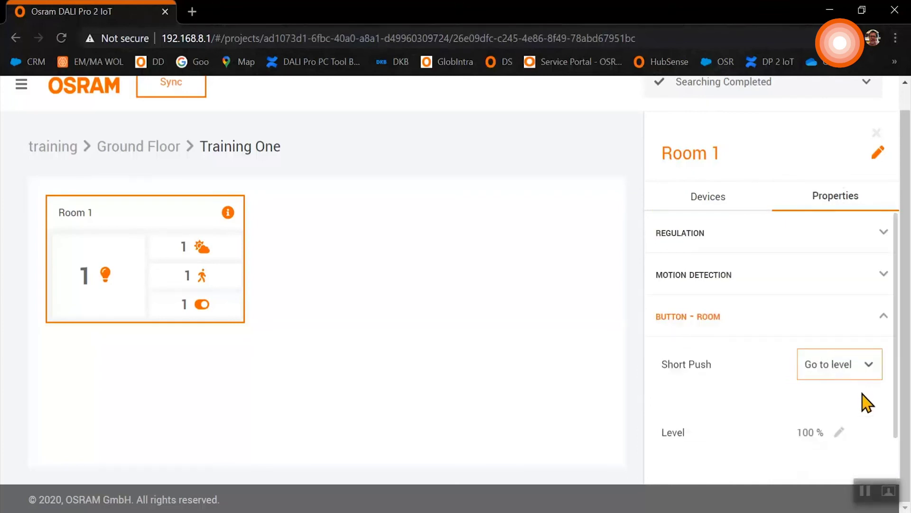
click(838, 432)
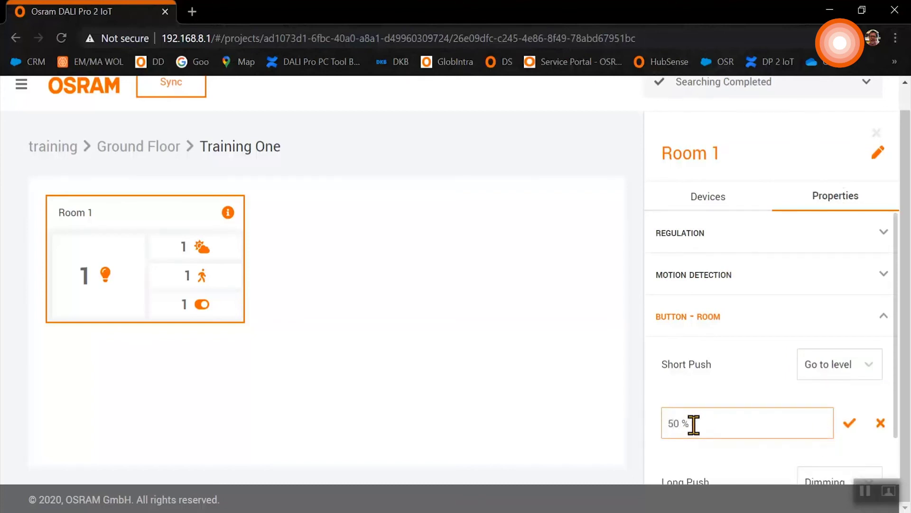
click(849, 424)
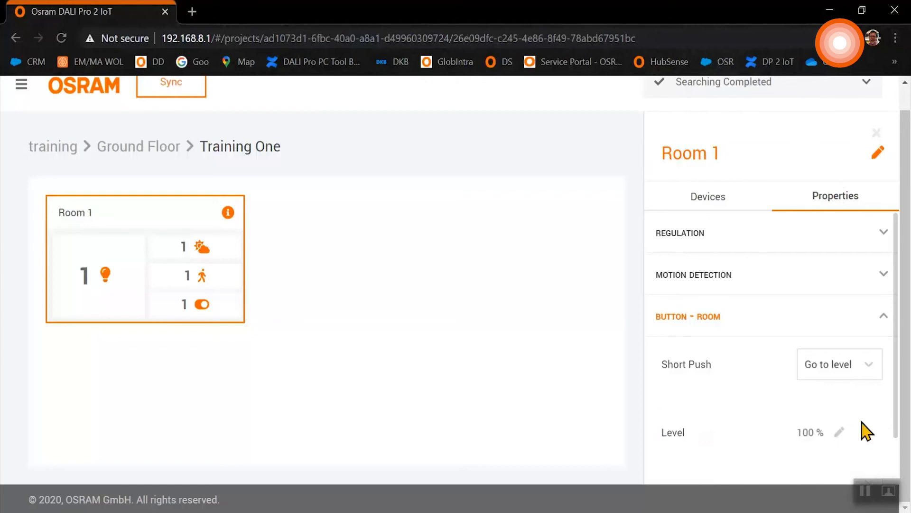
scroll(868, 427, down, 1)
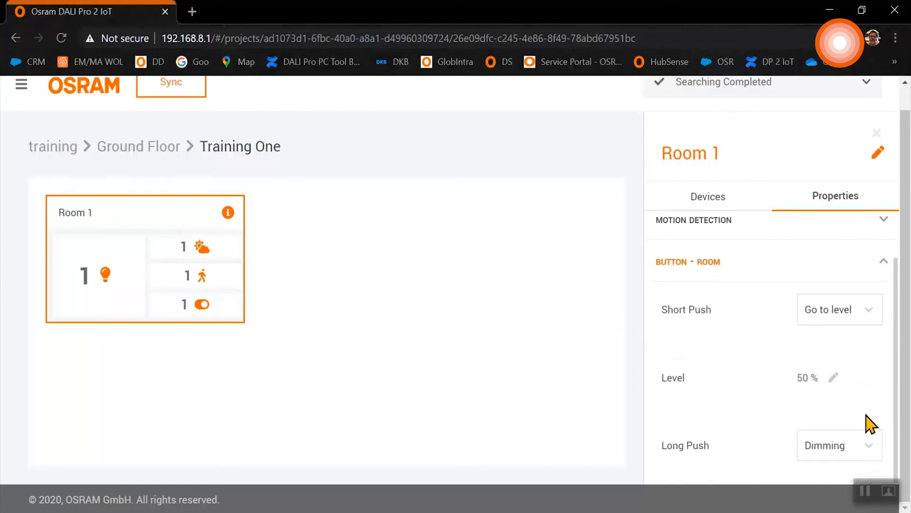
click(870, 456)
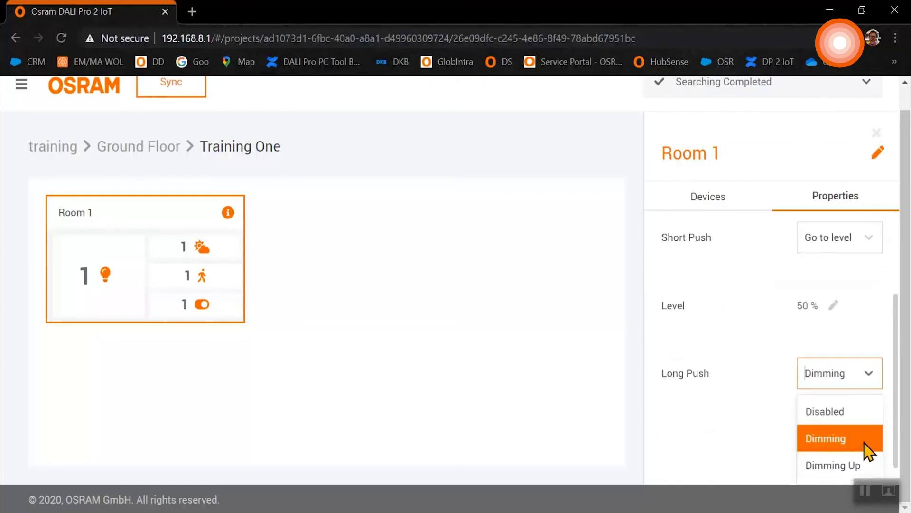
click(868, 451)
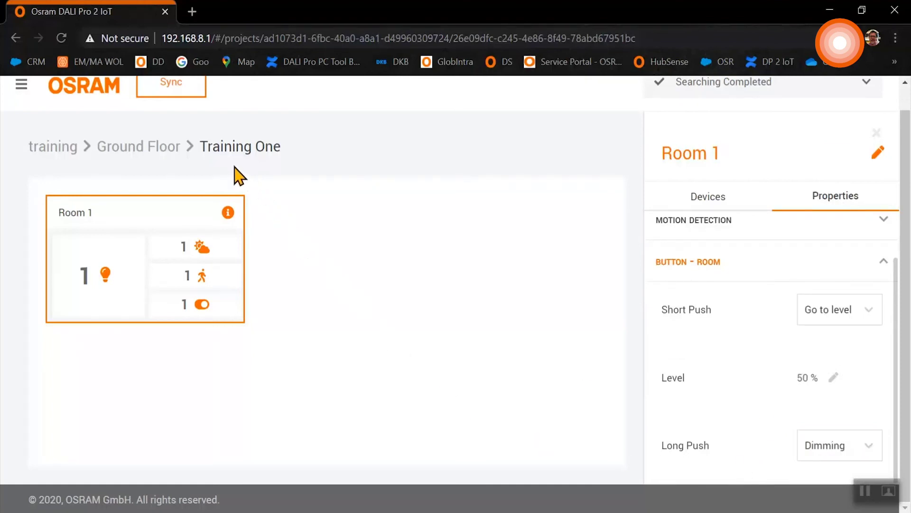
Open Multi Desk Office 1 and map luminaire B08 to Desk A 1 and B07 to Desk B 1
click(163, 153)
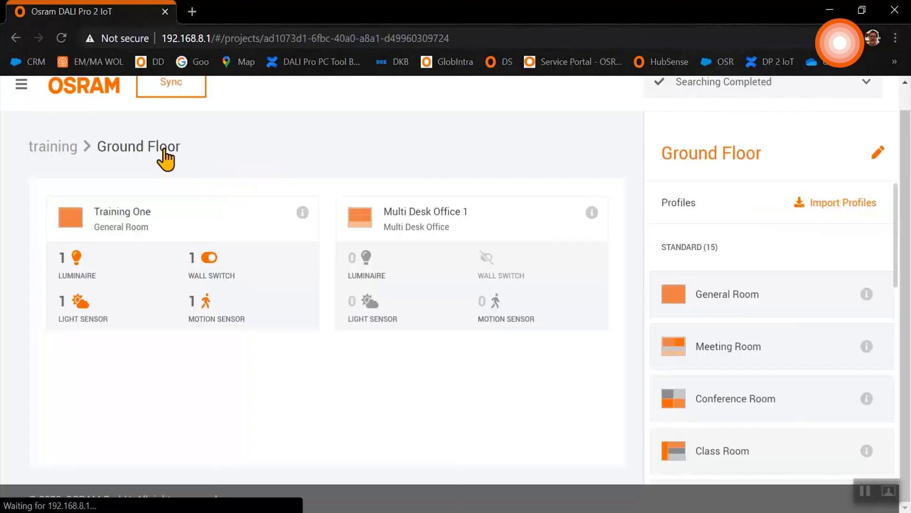
click(517, 224)
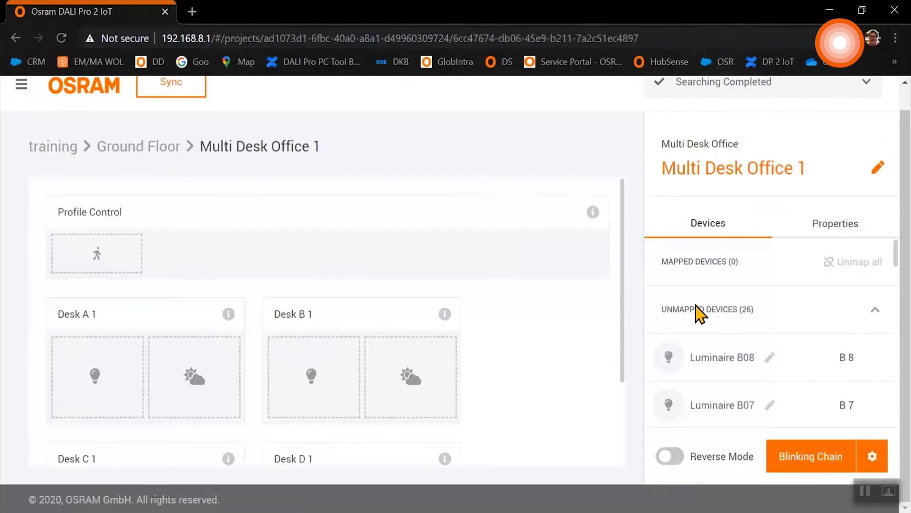
drag(758, 363, 209, 366)
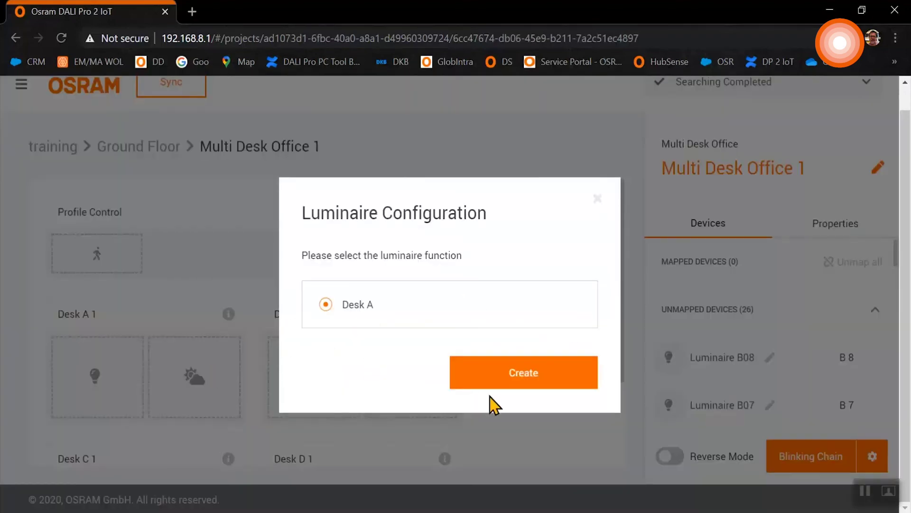
click(505, 380)
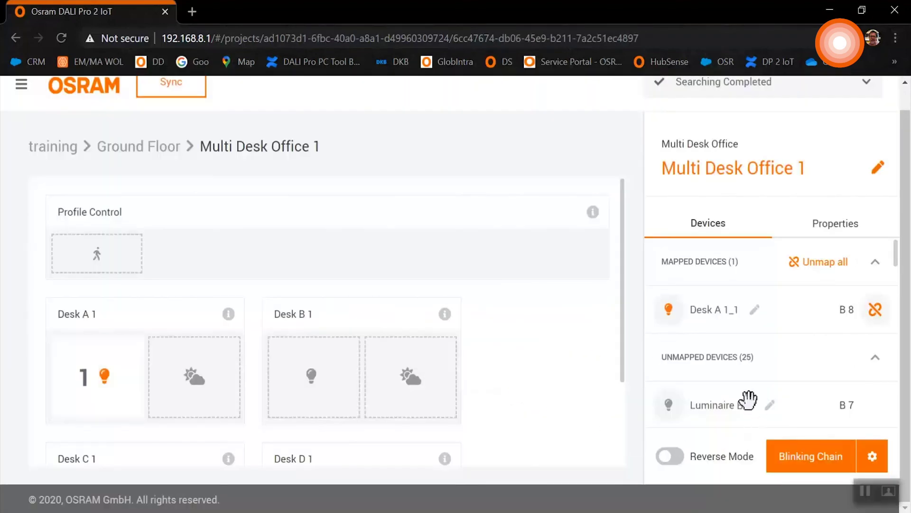
drag(747, 403, 413, 368)
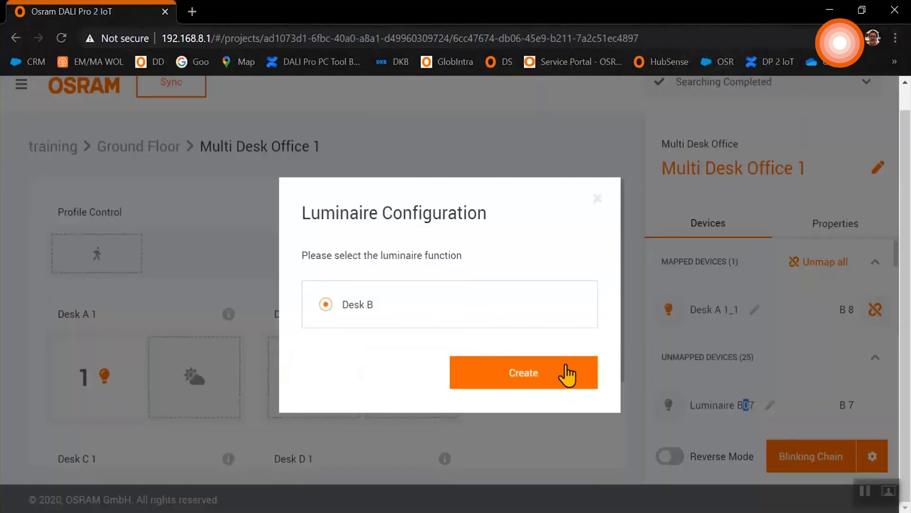
click(568, 373)
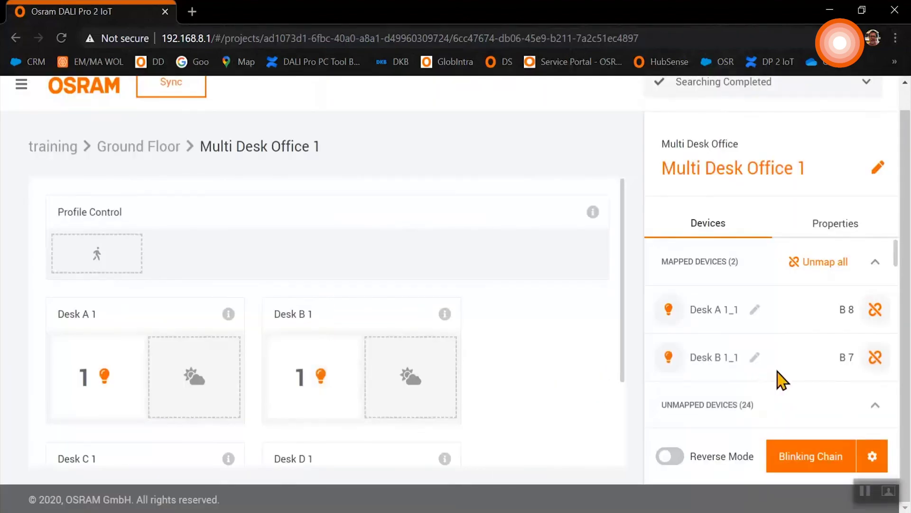
Add luminaire B06 to Desk B 1 and map the S2.Presence sensor to Profile Control
scroll(783, 382, down, 3)
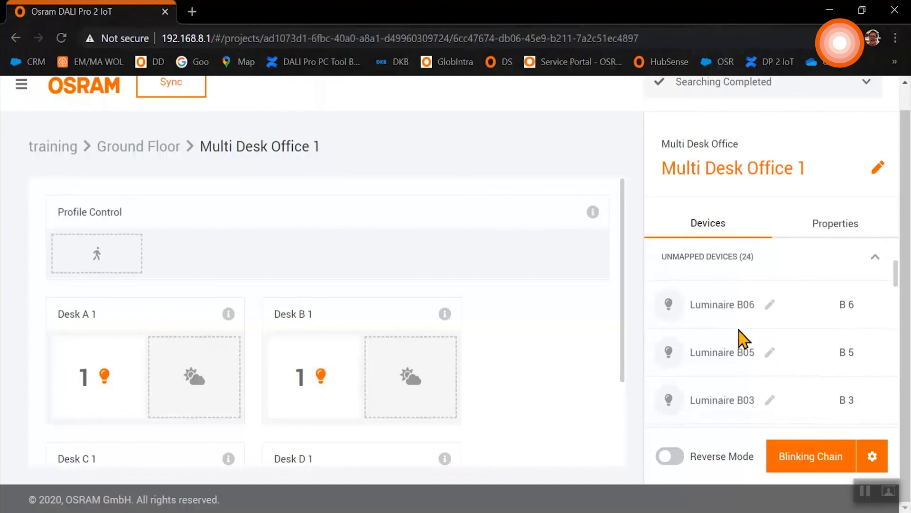
drag(725, 304, 341, 354)
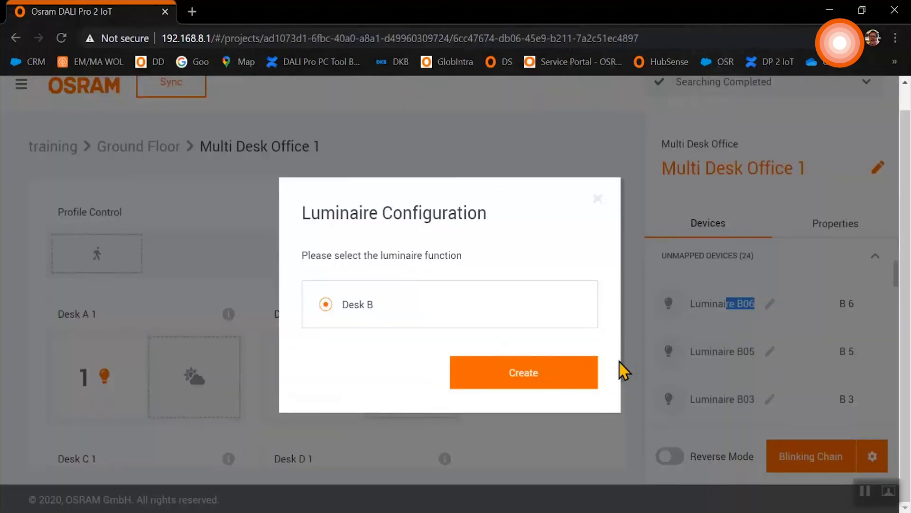
click(564, 382)
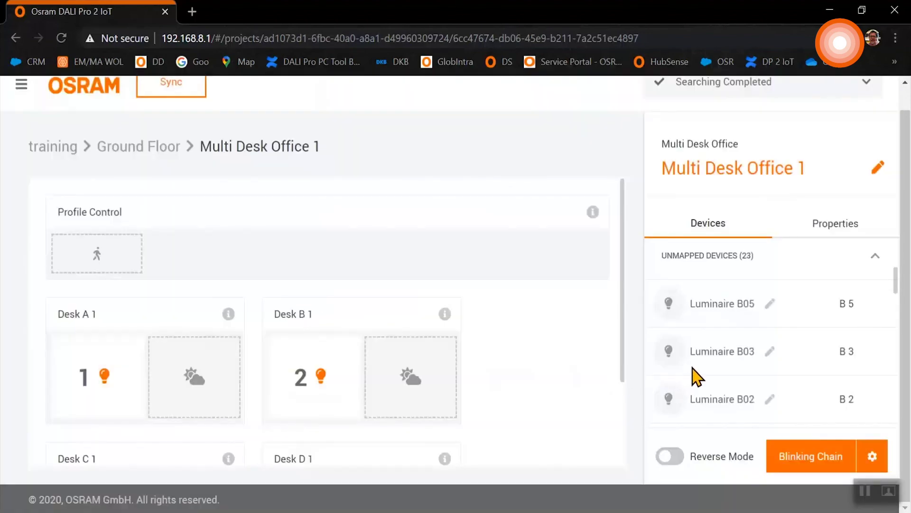
scroll(697, 378, down, 3)
scroll(694, 310, up, 1)
drag(692, 315, 207, 364)
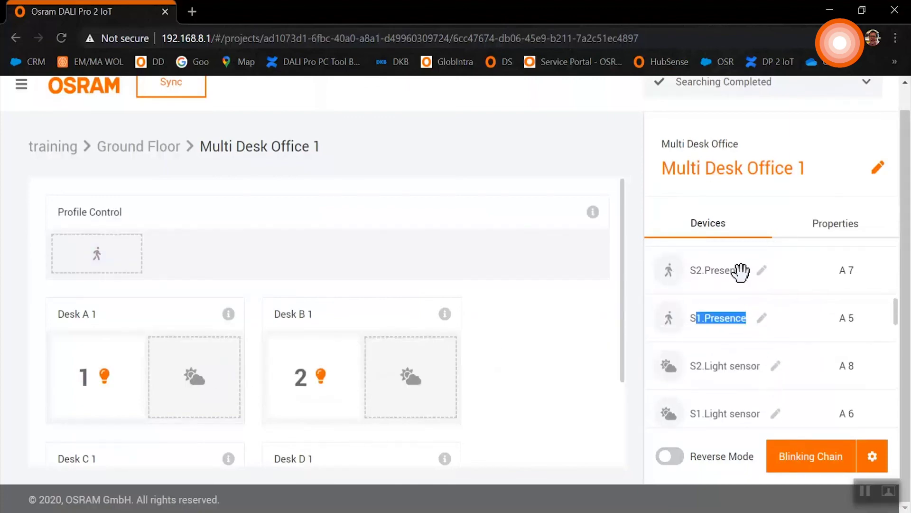
drag(743, 271, 482, 273)
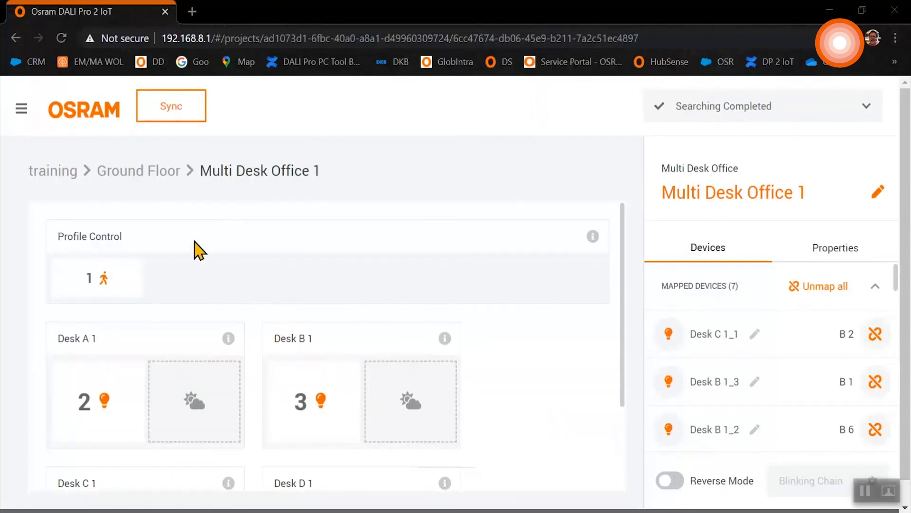
Return to the Ground Floor overview and sync the project to the control unit
click(163, 179)
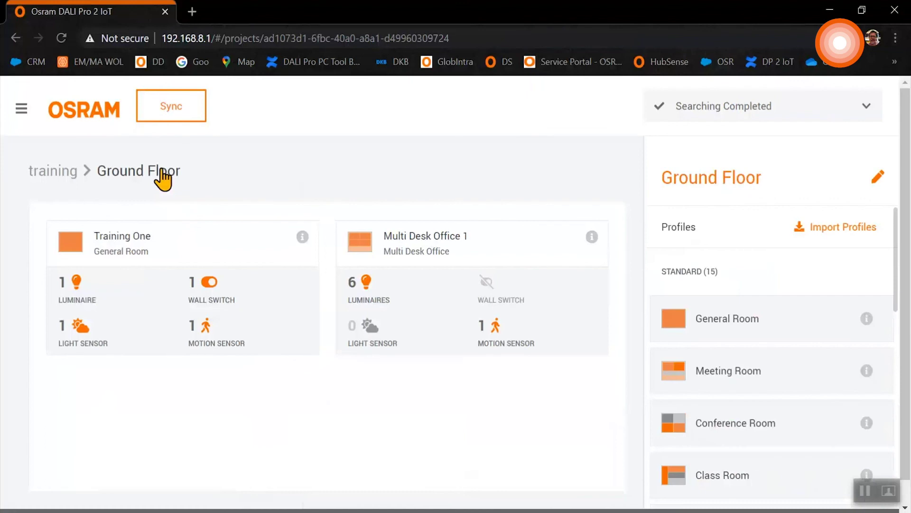
click(171, 109)
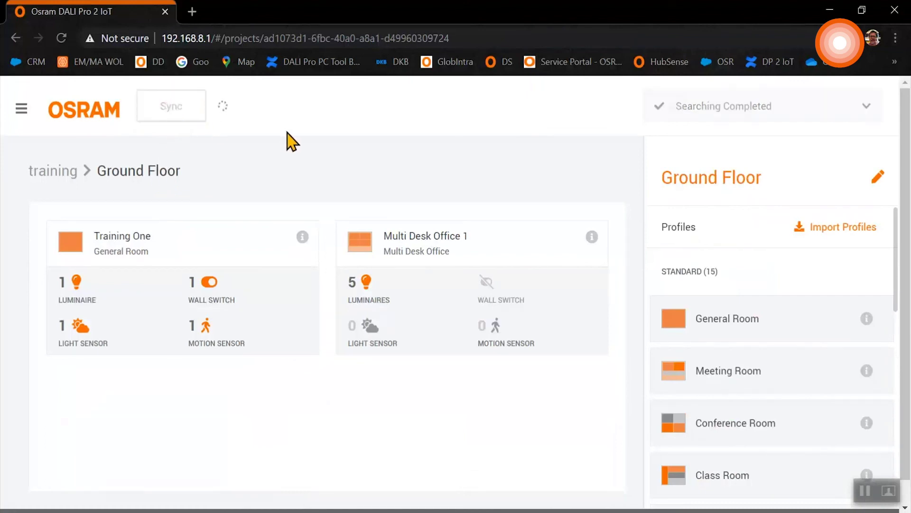